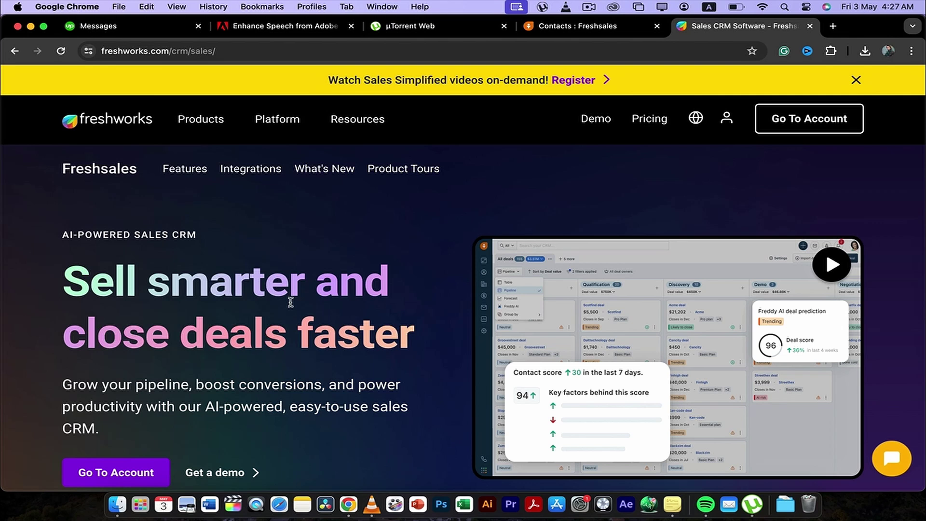
Skim the Freshsales product page and close it to return to the Freshsales account.
scroll(340, 323, "down", 5)
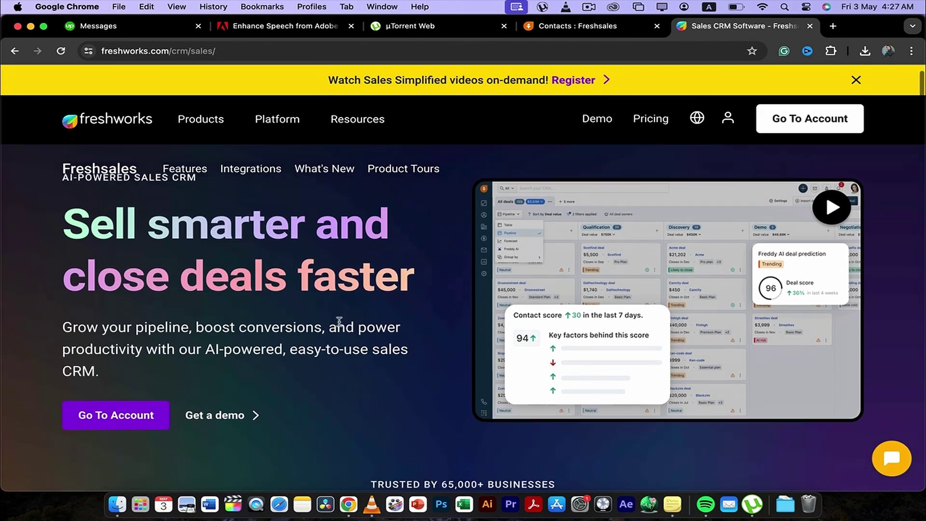
scroll(340, 322, "up", 5)
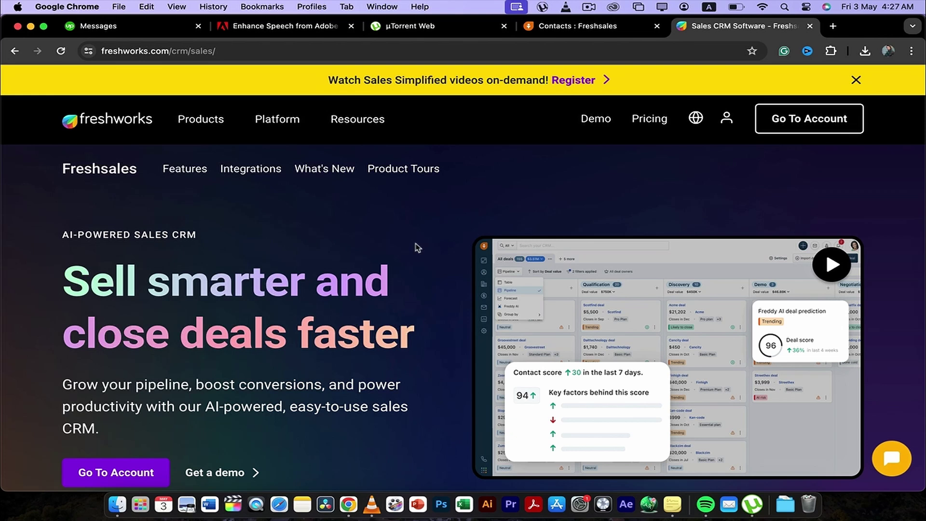
left_click(810, 27)
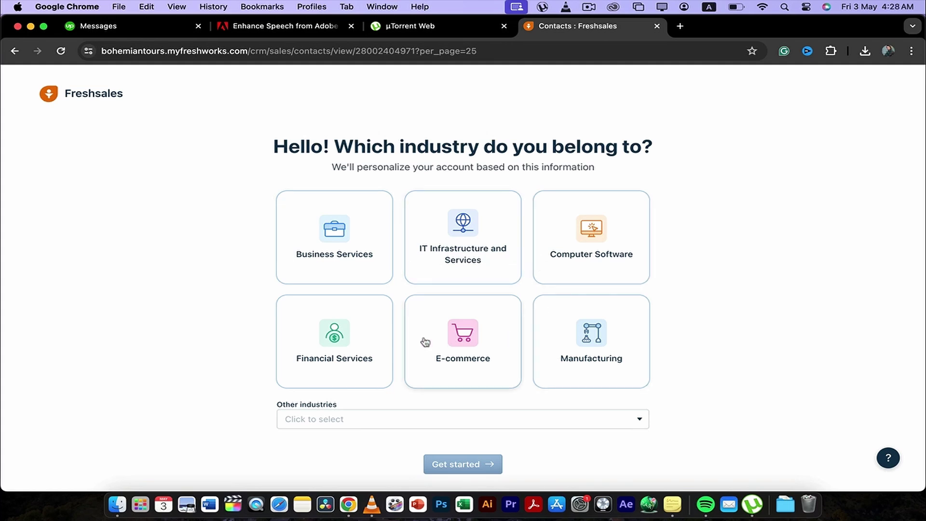
Set the account's industry to E-commerce with Others as the platform and finish the onboarding.
left_click(461, 342)
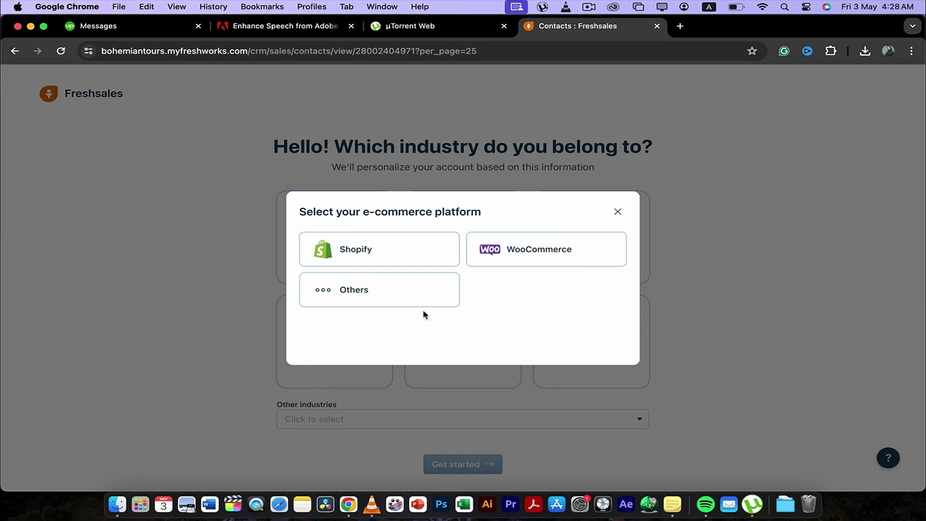
left_click(406, 300)
left_click(453, 469)
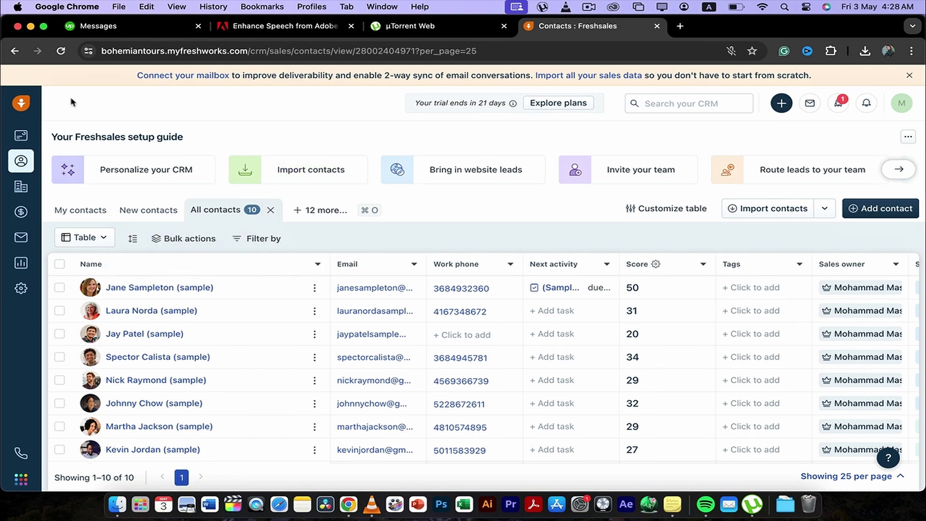
Open the dashboards in a full-screen window and review the widgets of the Sales Essentials Dashboard.
left_click(17, 140)
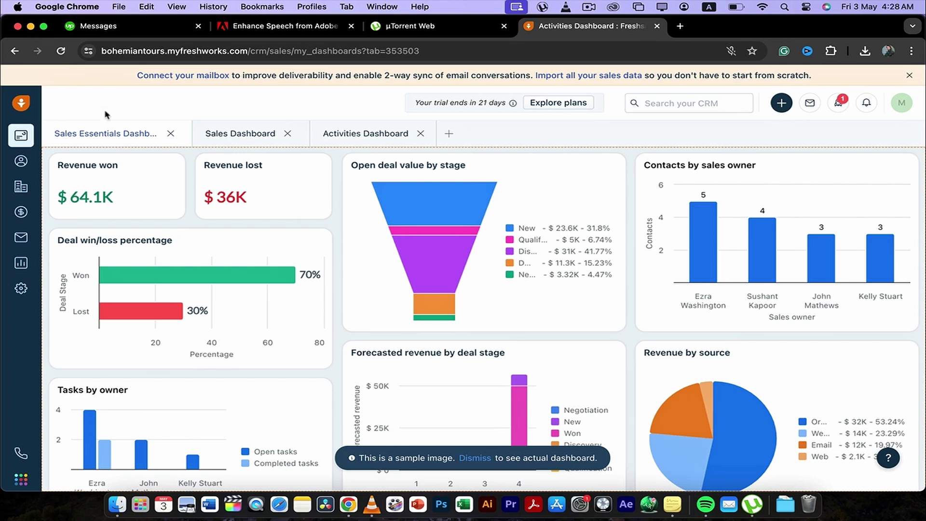
left_click(43, 26)
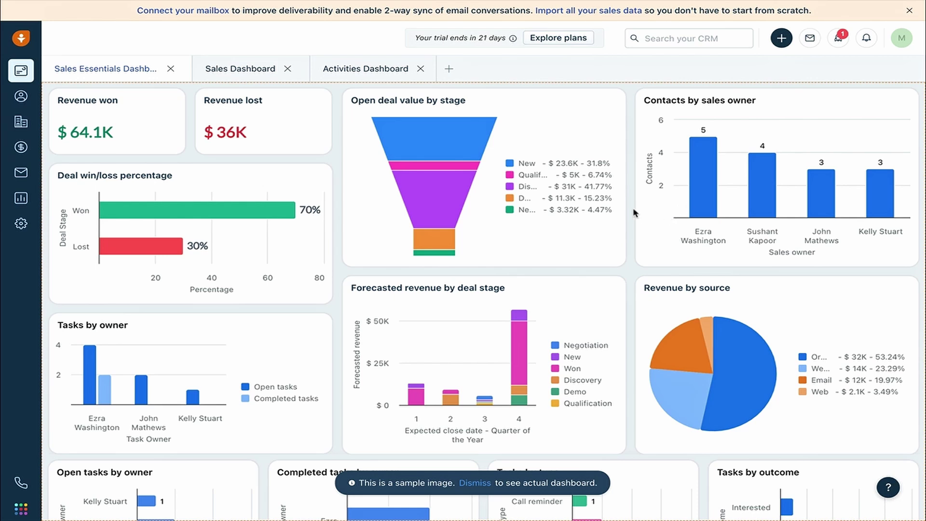
scroll(634, 214, "down", 3)
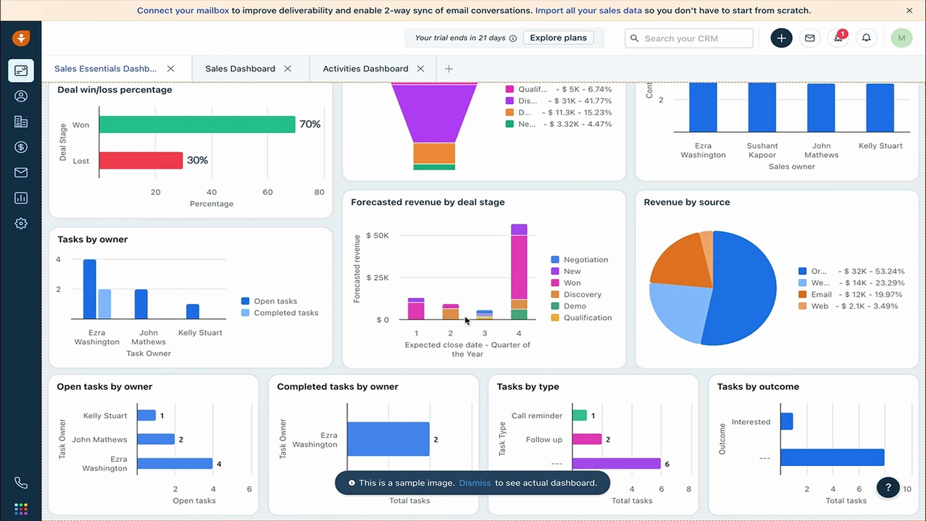
Add the Sales Forecast report as a new dashboard tab.
scroll(467, 319, "up", 3)
left_click(449, 70)
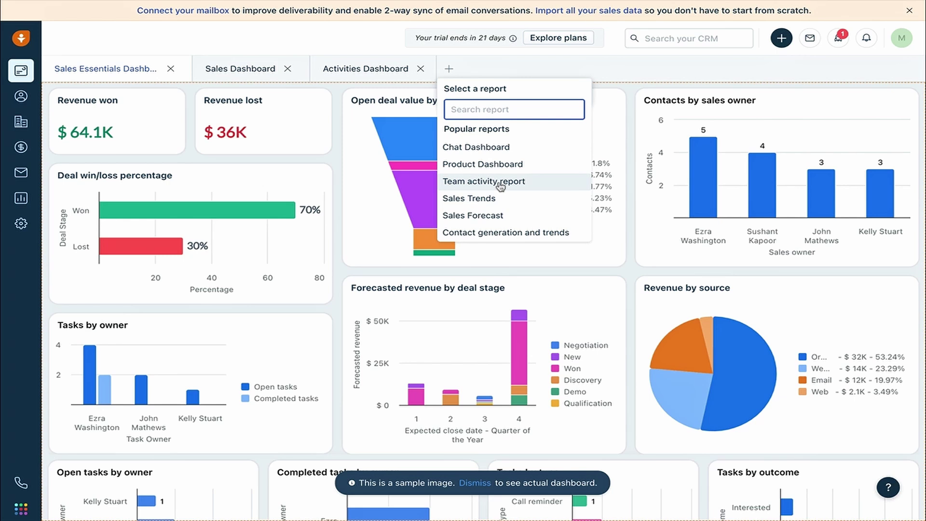
left_click(493, 217)
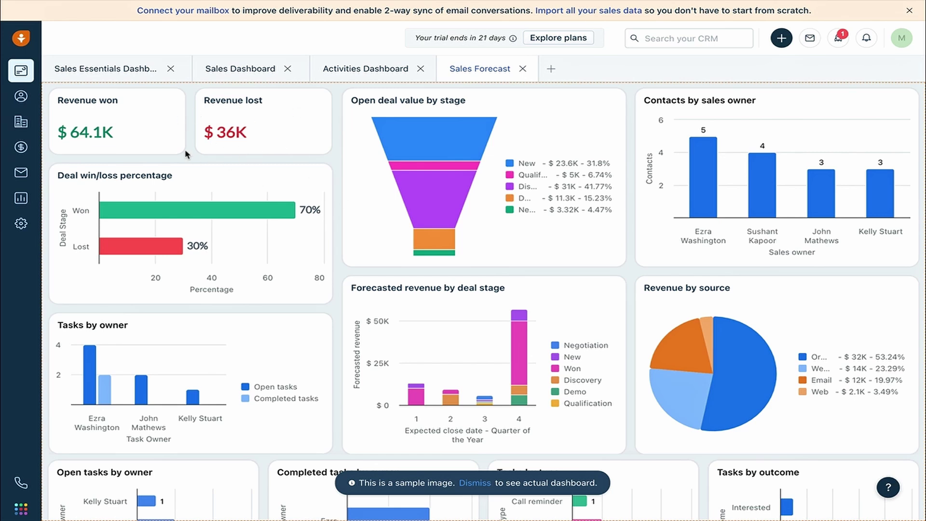
Open a new contact form from the contacts list and examine its fields, including the SMS subscription status options.
left_click(20, 96)
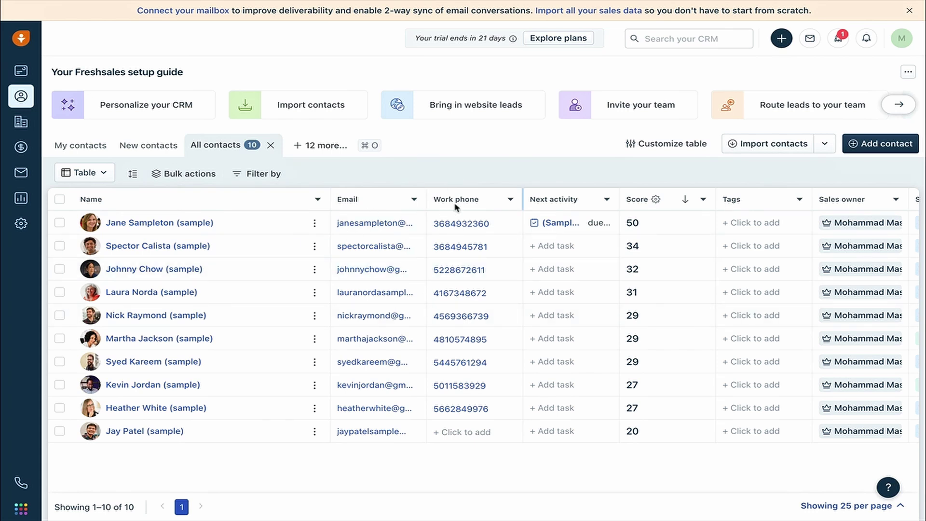
left_click(822, 145)
left_click(864, 149)
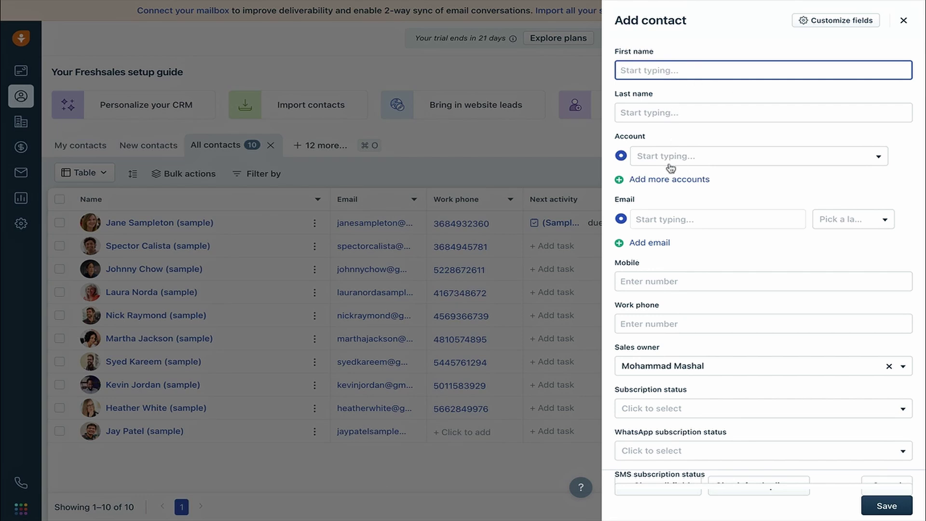
left_click(684, 158)
left_click(713, 135)
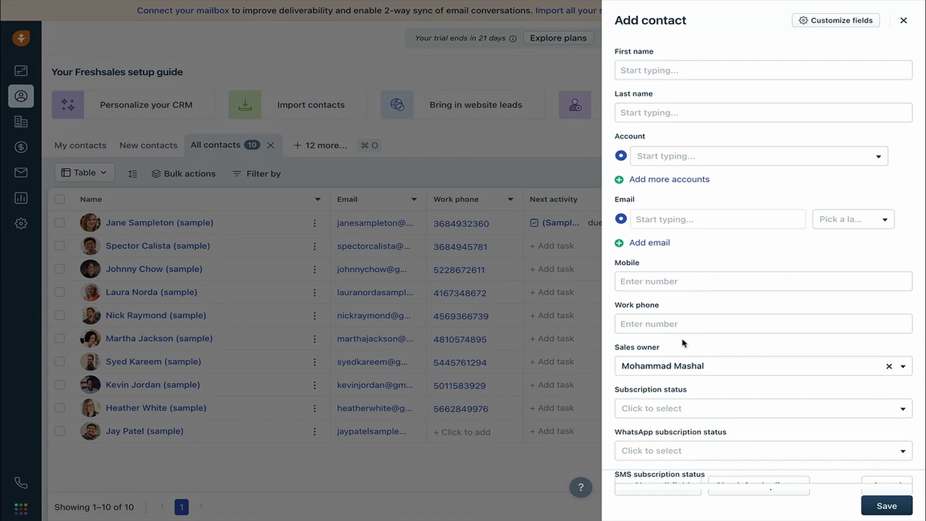
scroll(685, 342, "down", 3)
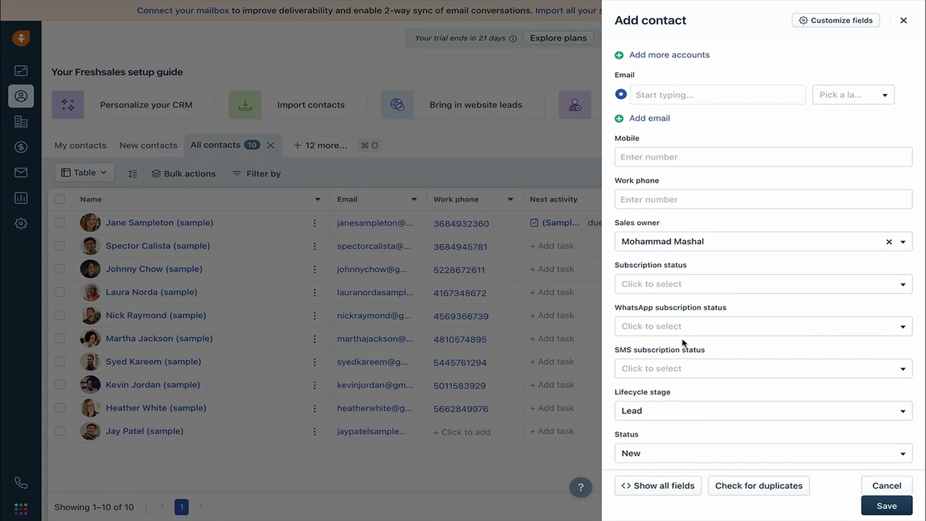
left_click(699, 374)
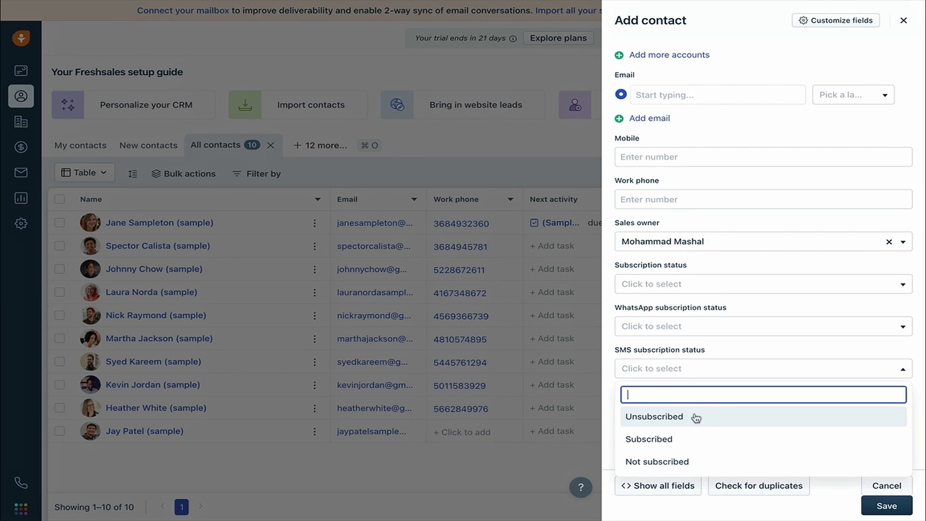
left_click(732, 352)
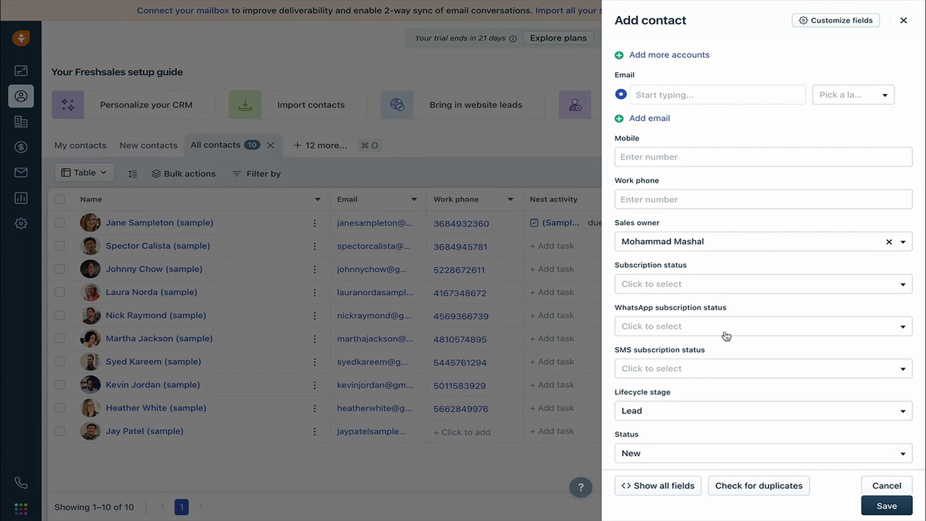
scroll(724, 335, "up", 3)
scroll(723, 337, "down", 3)
scroll(723, 337, "up", 3)
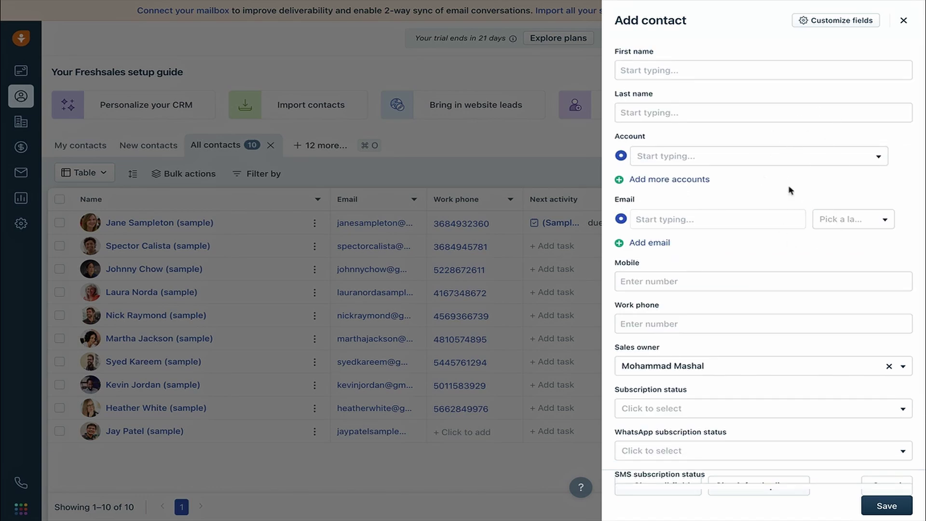
Close the contact form without saving and briefly select the first listed contact to view the bulk actions.
left_click(904, 21)
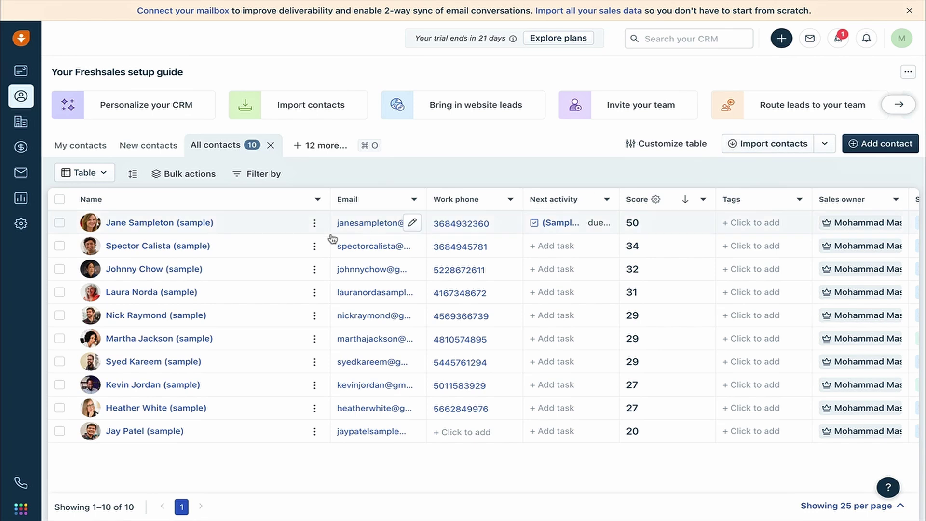
left_click(59, 223)
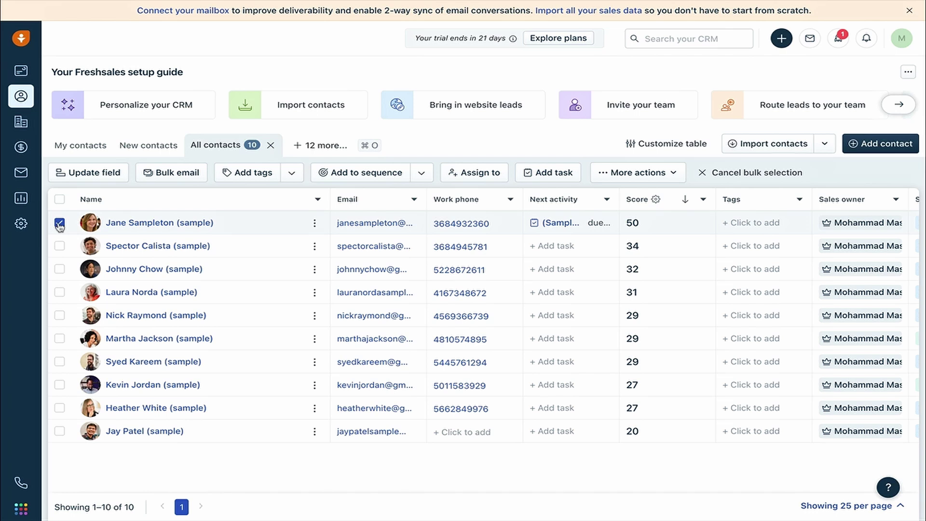
left_click(59, 223)
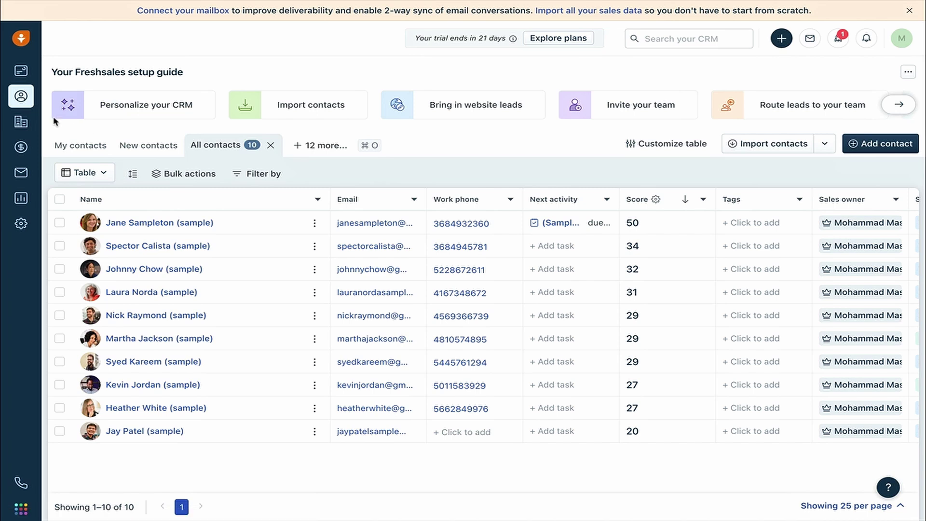
Create and save a new account named Water Company, keeping the default sales owner.
left_click(20, 123)
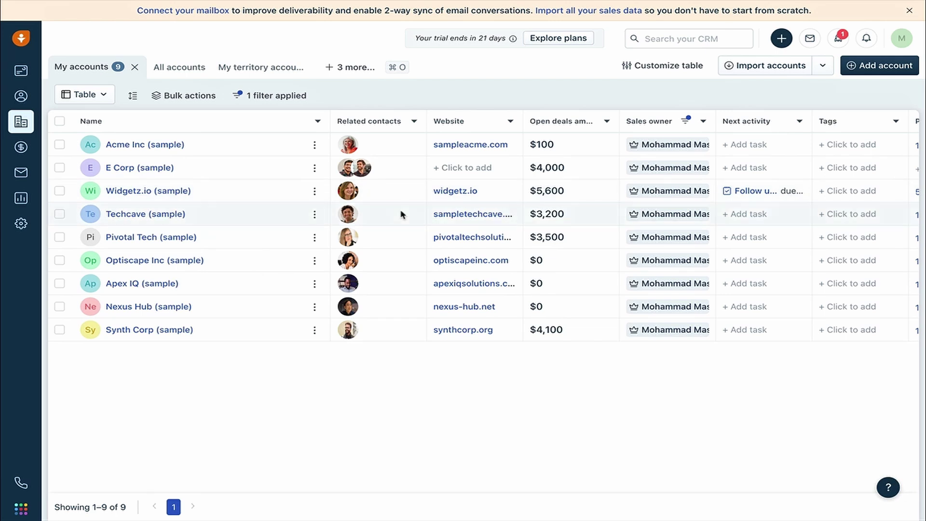
left_click(871, 66)
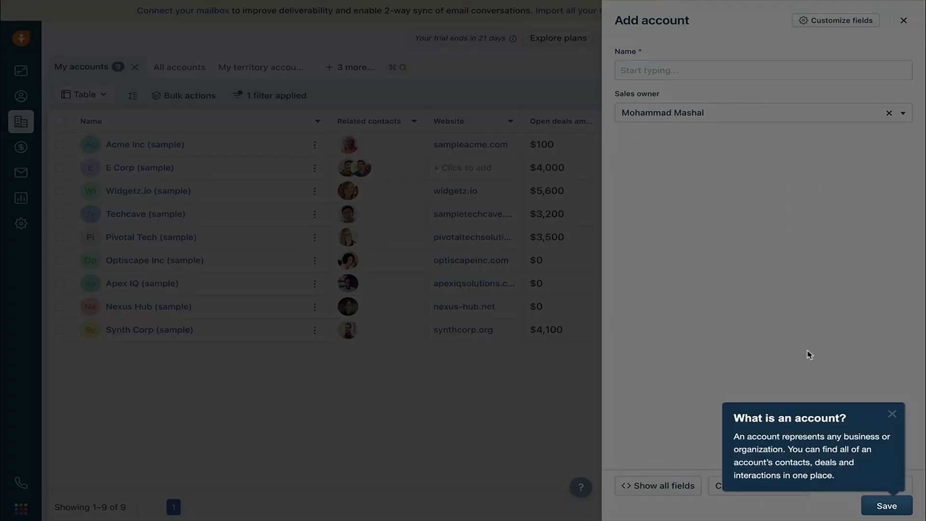
left_click(891, 414)
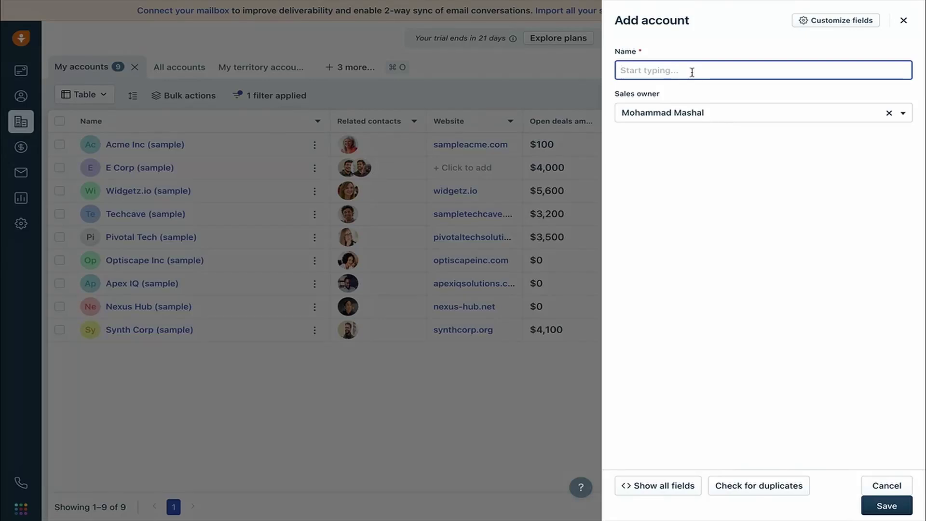
left_click(692, 71)
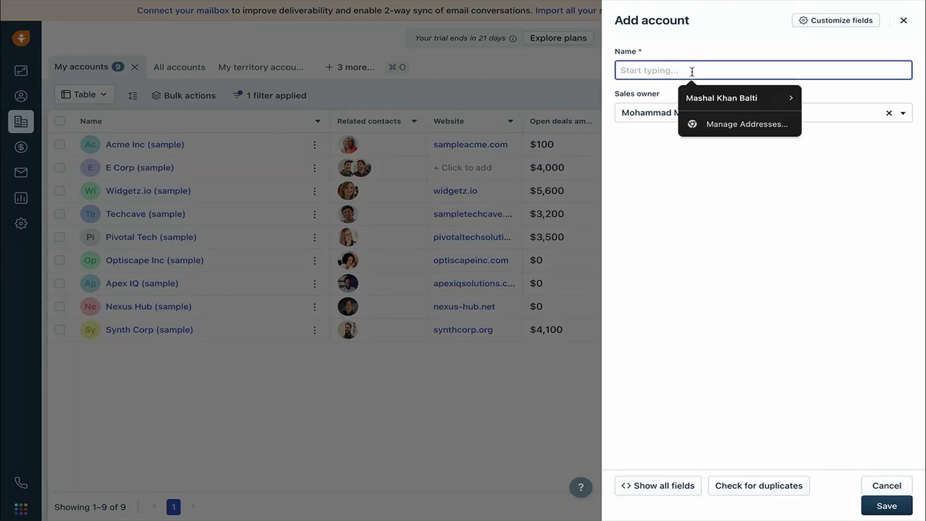
left_click(648, 171)
left_click(655, 72)
type("Water Company")
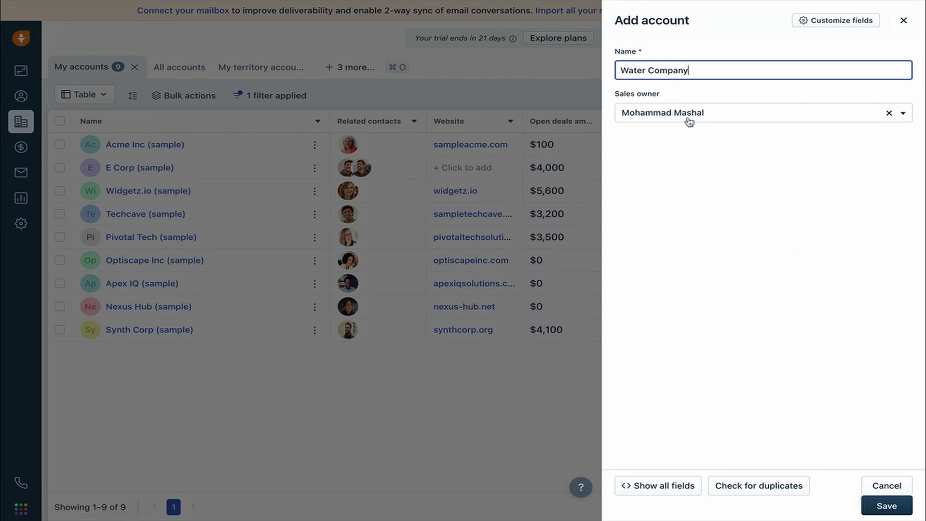
left_click(888, 511)
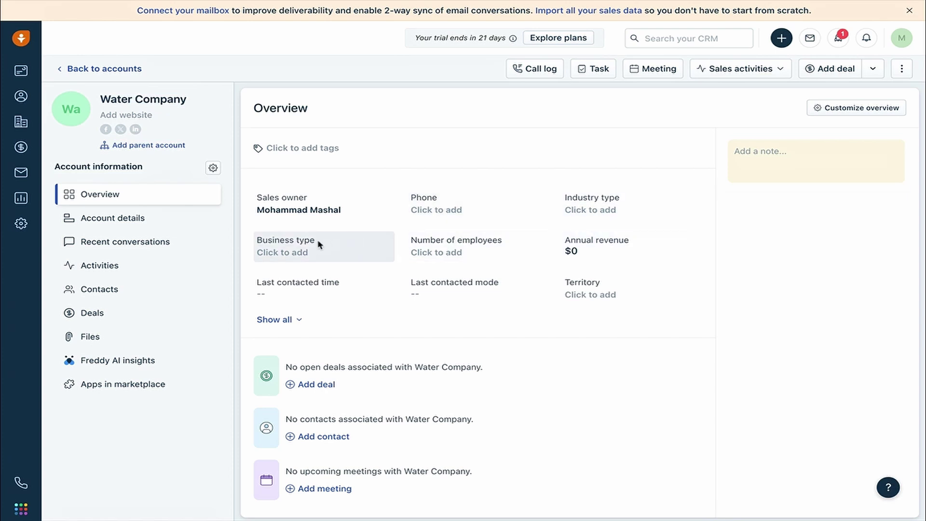
left_click(174, 227)
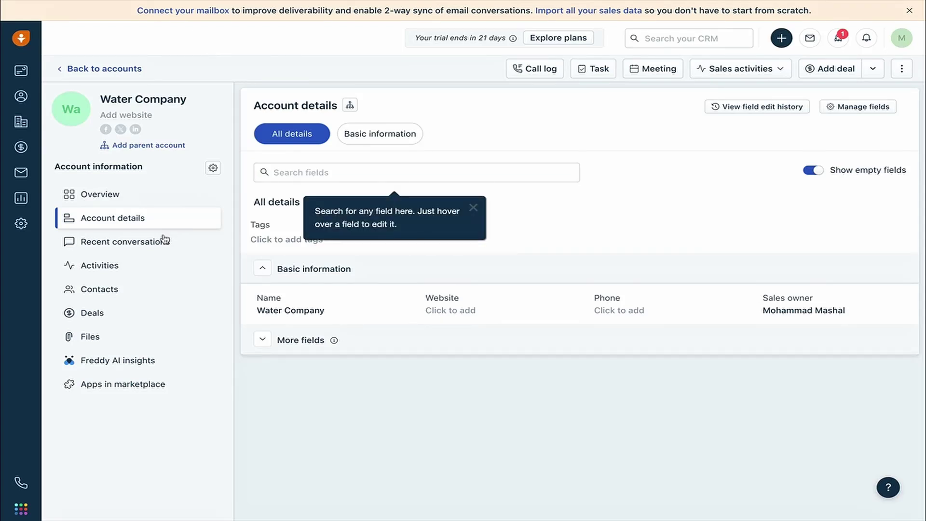
scroll(130, 337, "down", 1)
left_click(154, 222)
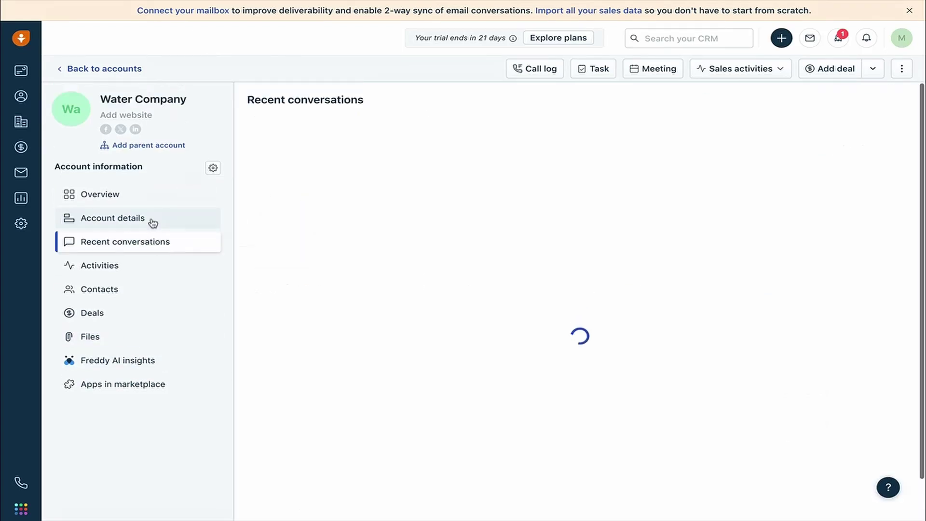
left_click(132, 273)
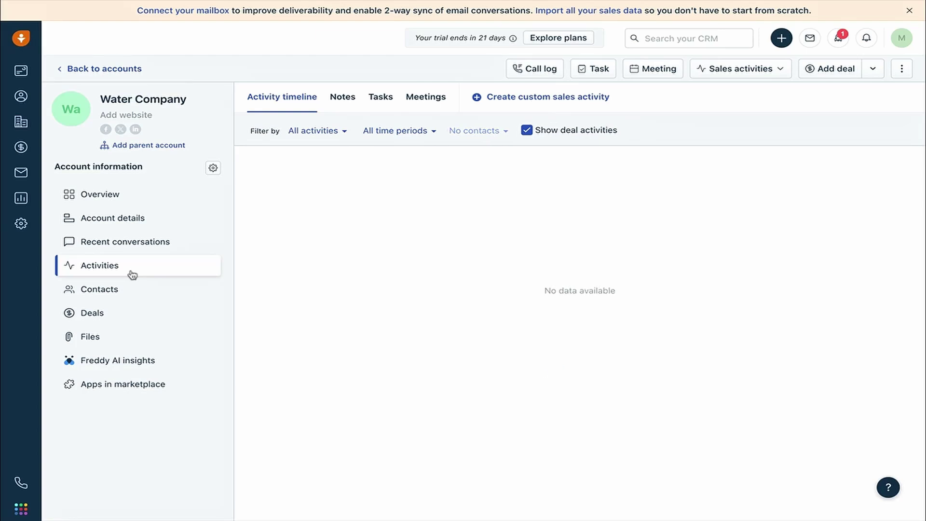
left_click(124, 293)
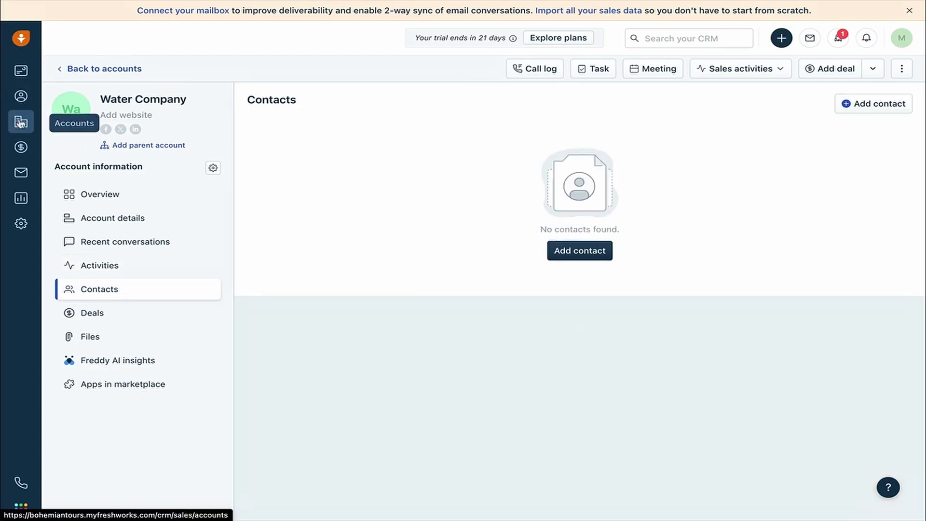
left_click(21, 122)
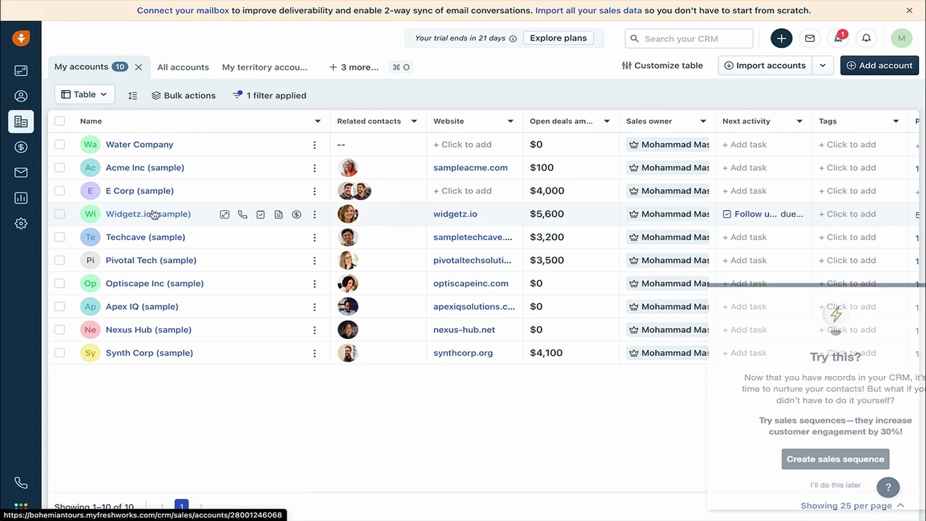
Go to the deals pipeline and examine a new deal form's related contact and deal type options, closing it without saving.
left_click(22, 148)
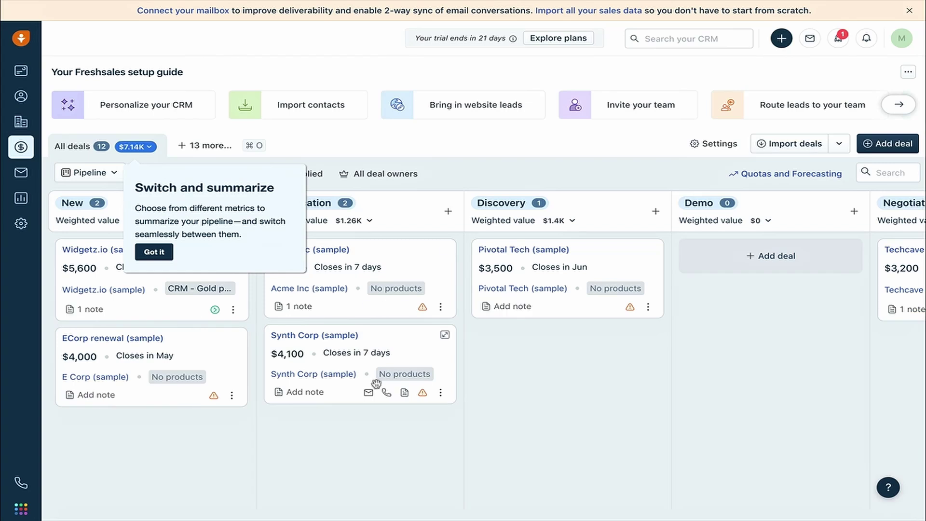
left_click(155, 349)
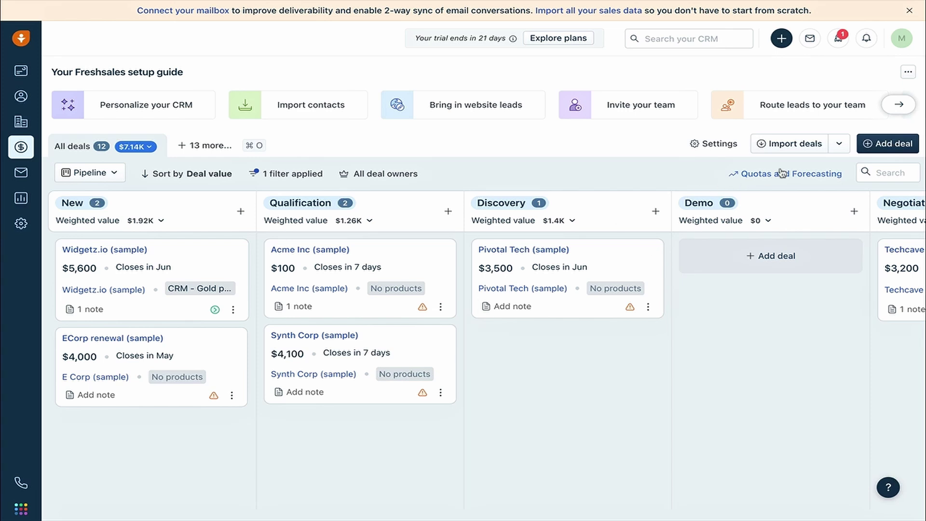
left_click(886, 149)
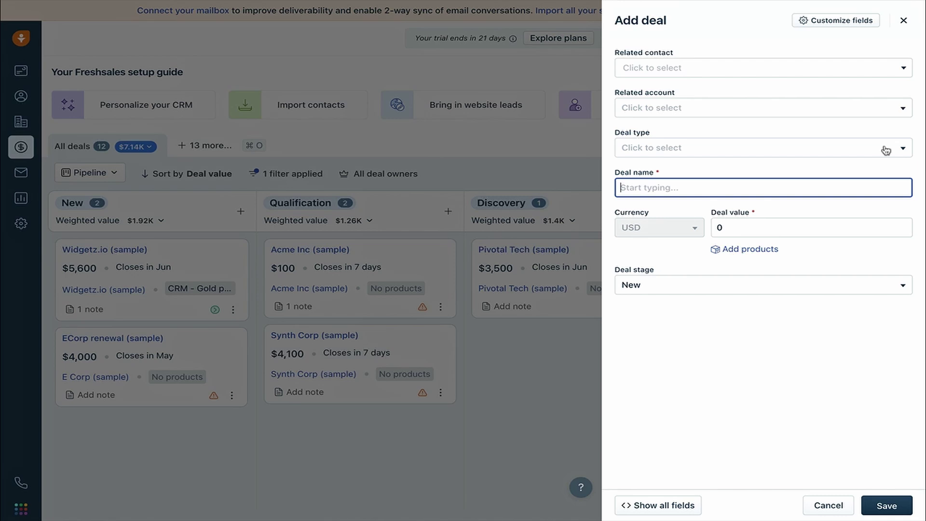
left_click(841, 70)
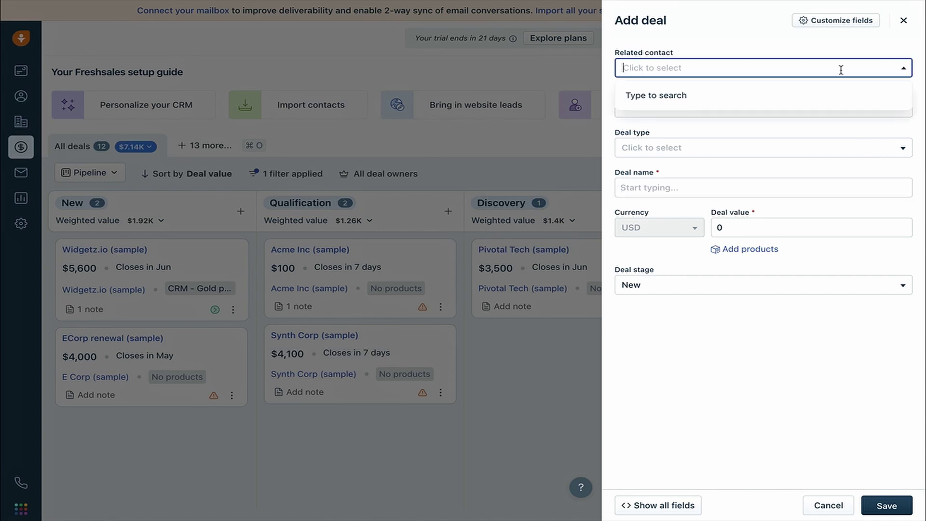
left_click(776, 338)
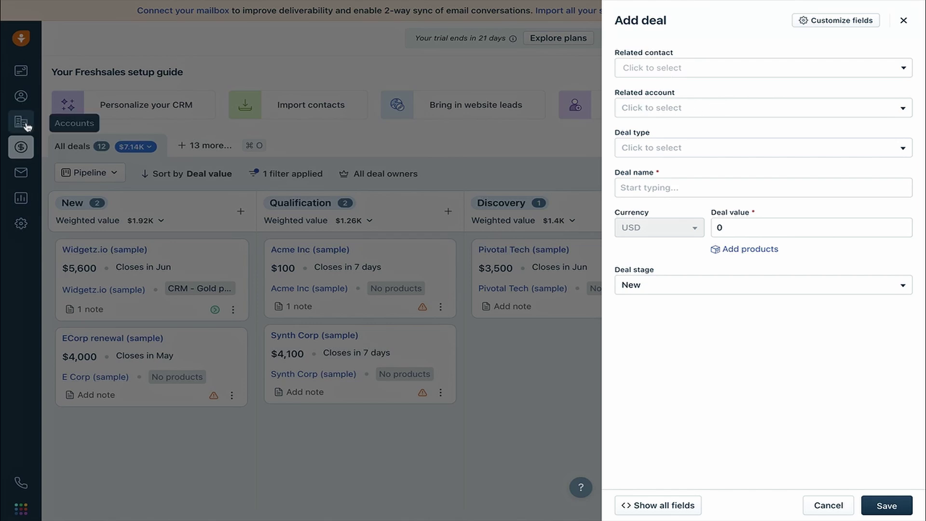
left_click(724, 149)
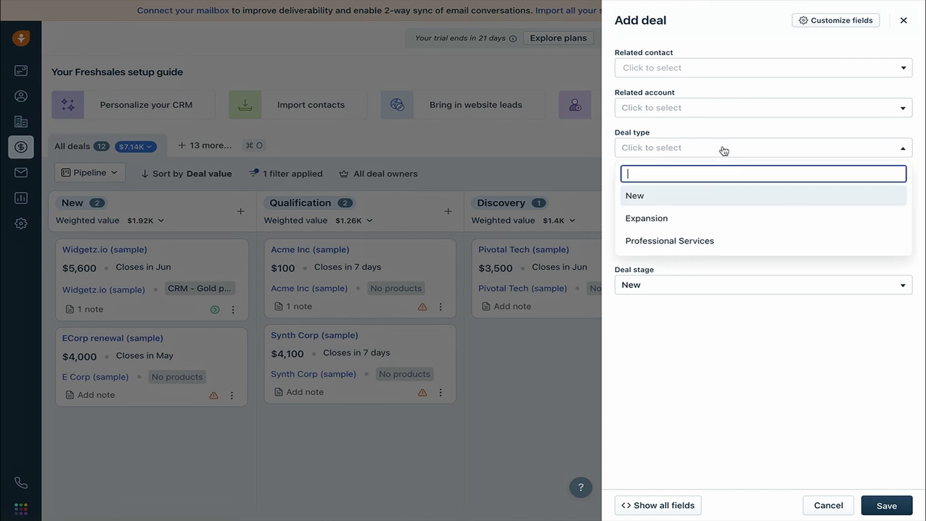
key("Down")
left_click(679, 358)
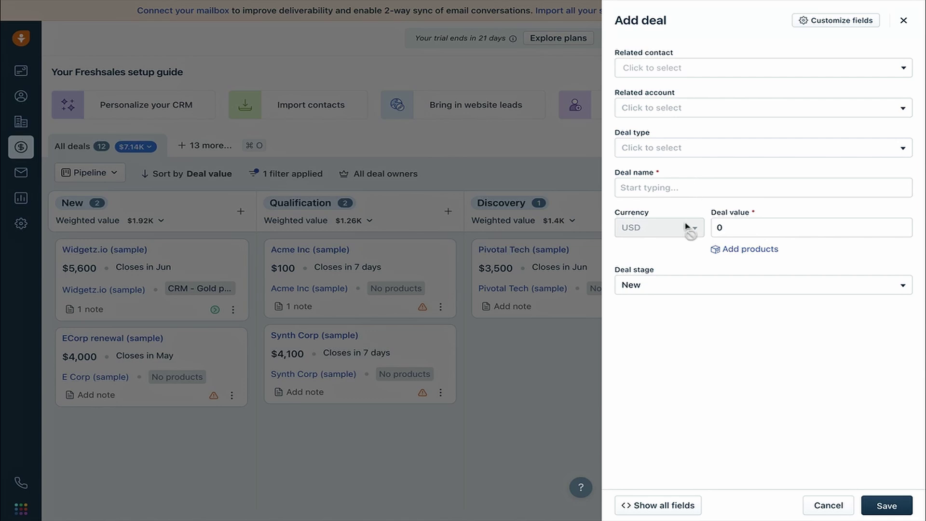
left_click(829, 506)
Look through the available deal views and switch the pipeline to Won deals.
left_click(199, 147)
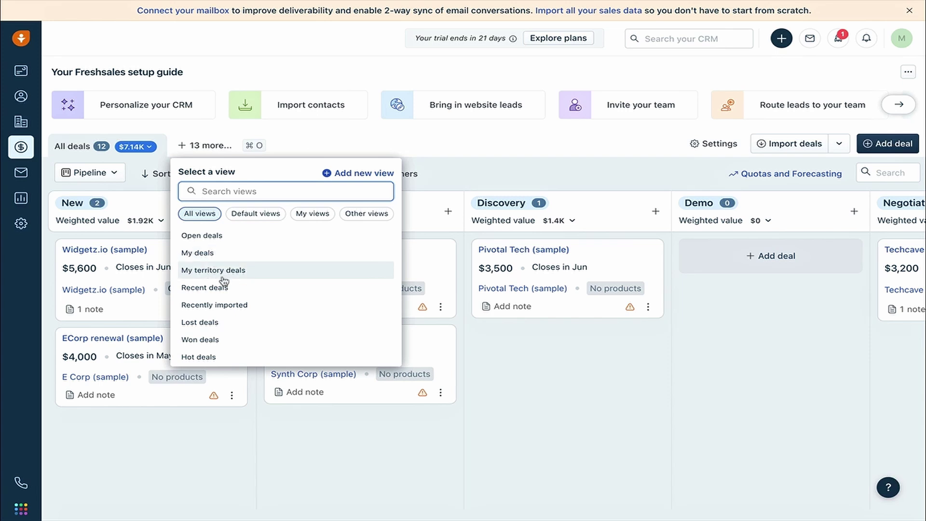
scroll(215, 305, "down", 2)
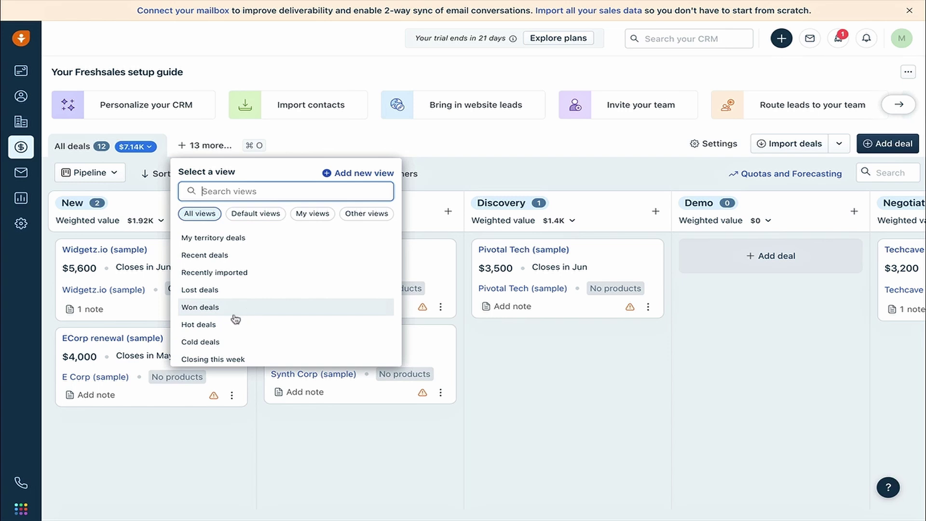
scroll(244, 322, "down", 1)
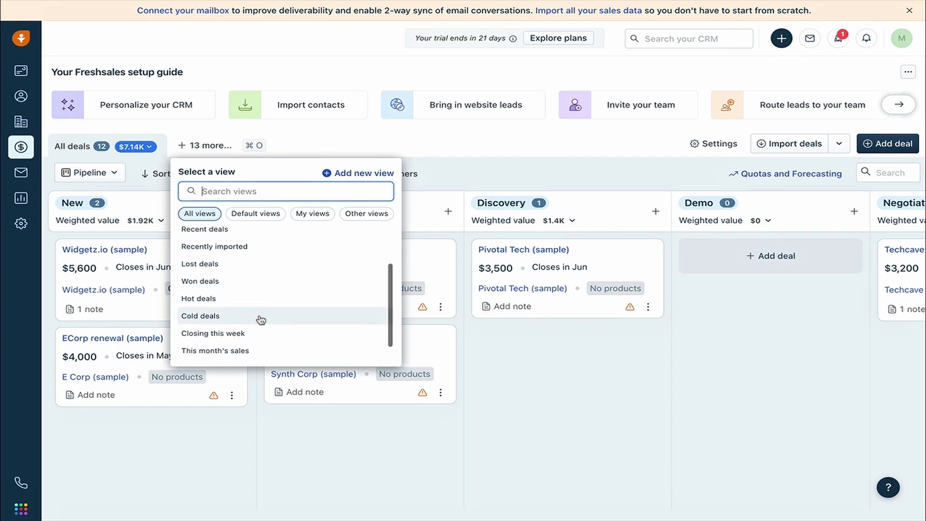
scroll(265, 333, "down", 2)
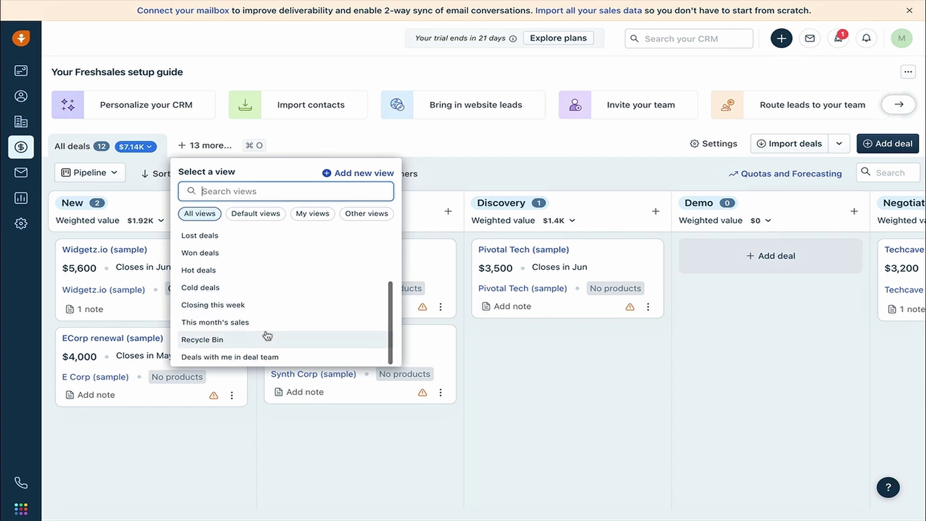
scroll(265, 334, "up", 2)
left_click(231, 293)
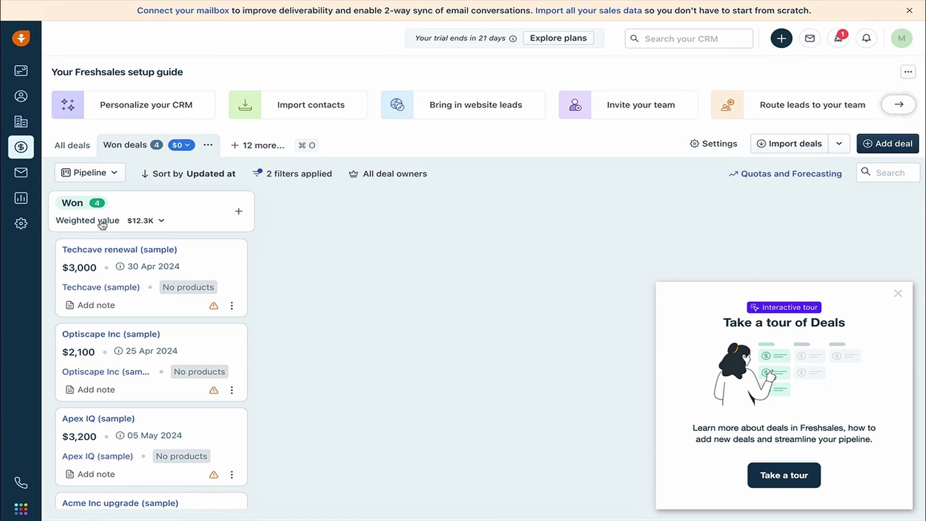
Review all the deal cards in the Won column.
scroll(154, 355, "down", 3)
scroll(151, 356, "up", 3)
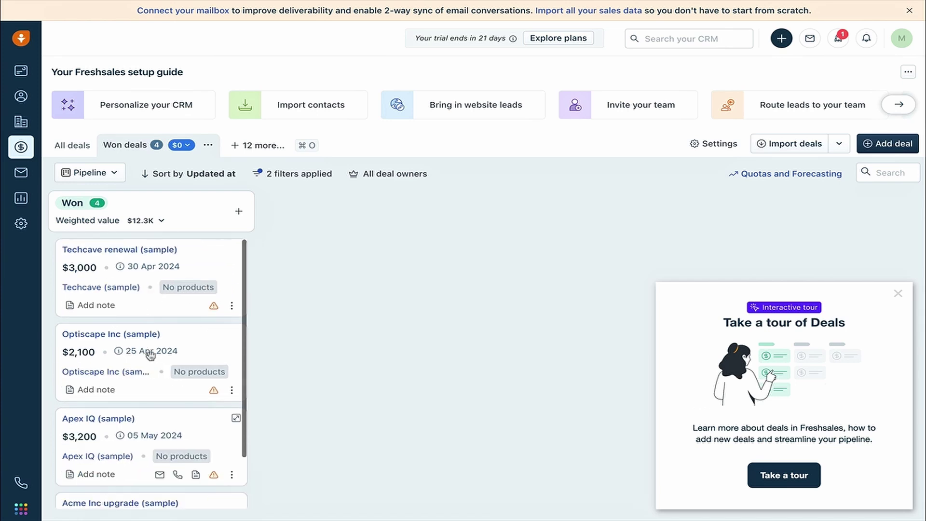
scroll(150, 356, "down", 3)
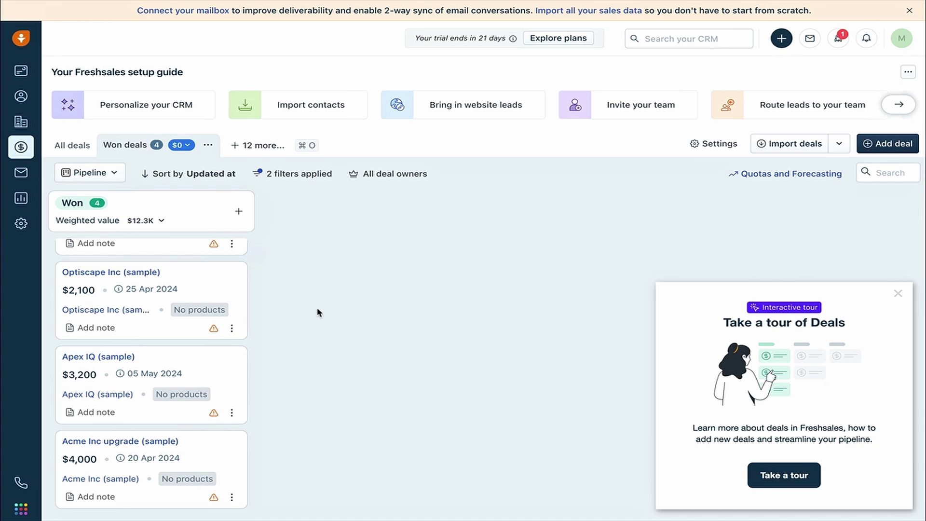
Go to Conversations and view the Inbox, Team Inbox and Sent email folders.
left_click(20, 174)
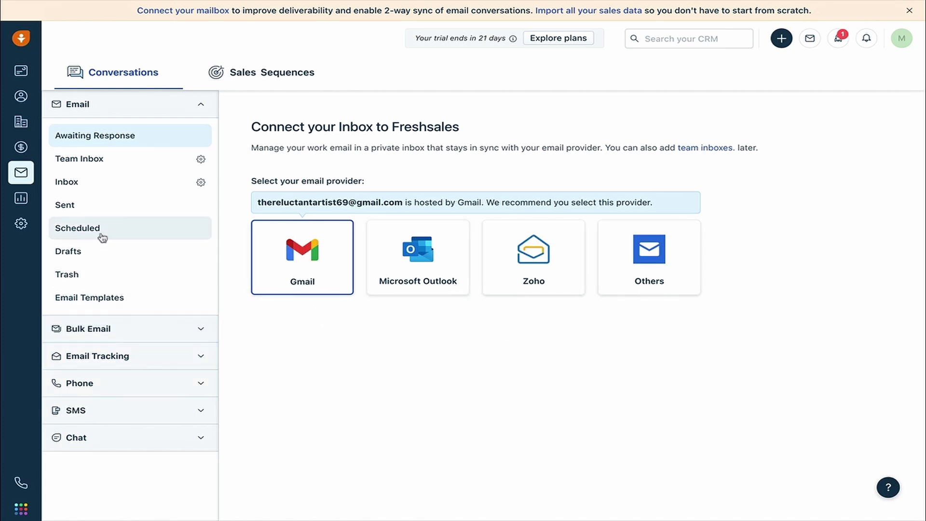
left_click(134, 189)
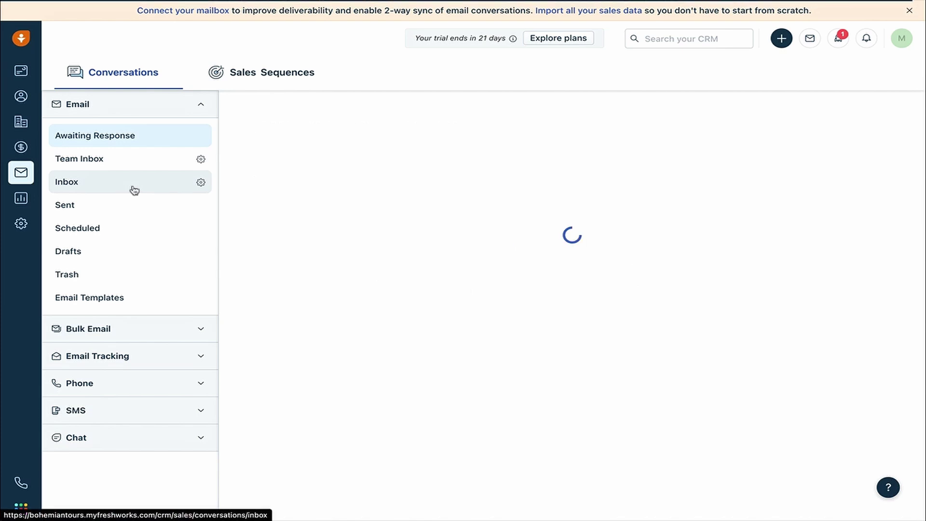
left_click(130, 167)
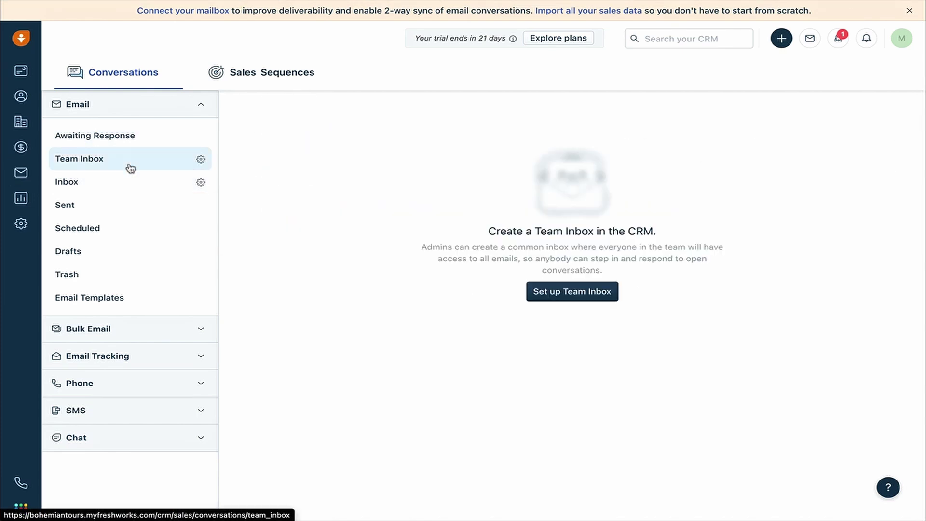
left_click(113, 209)
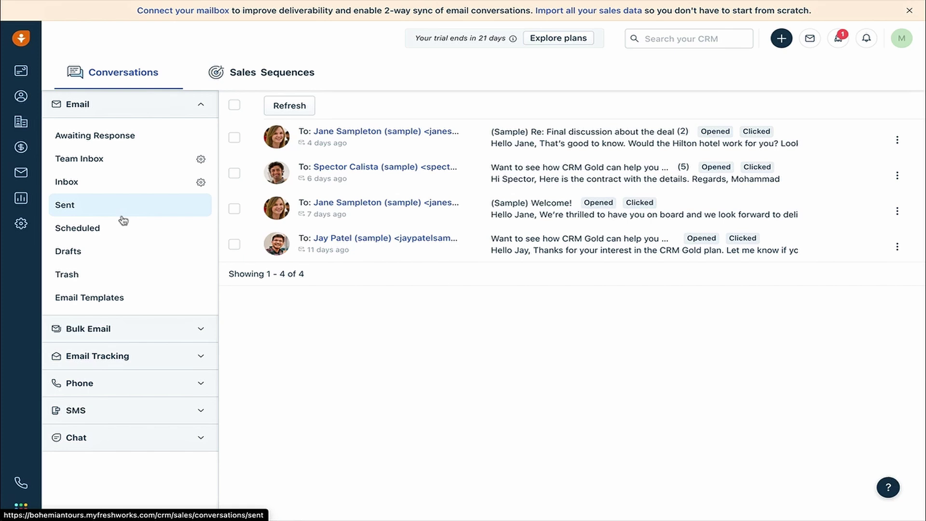
Expand the Bulk Email and Email Tracking groups in Conversations and examine their entries.
left_click(125, 338)
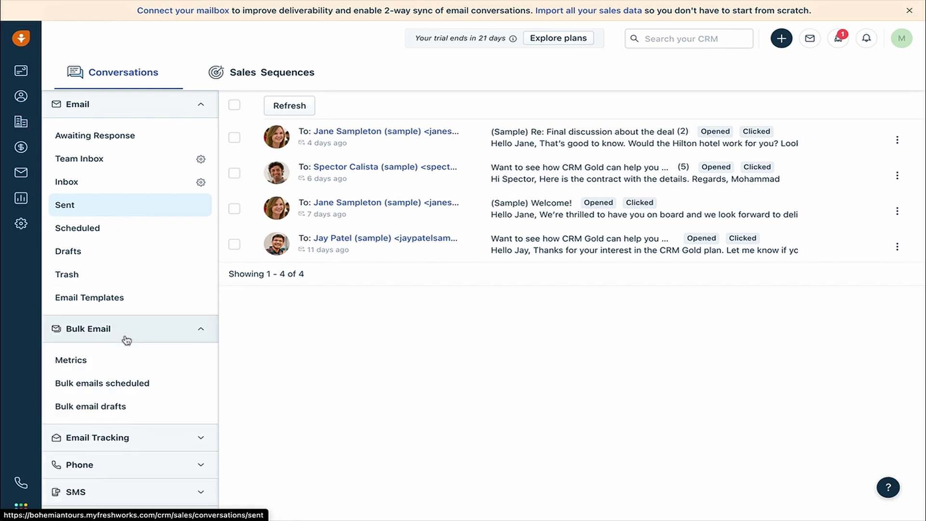
scroll(125, 341, "down", 1)
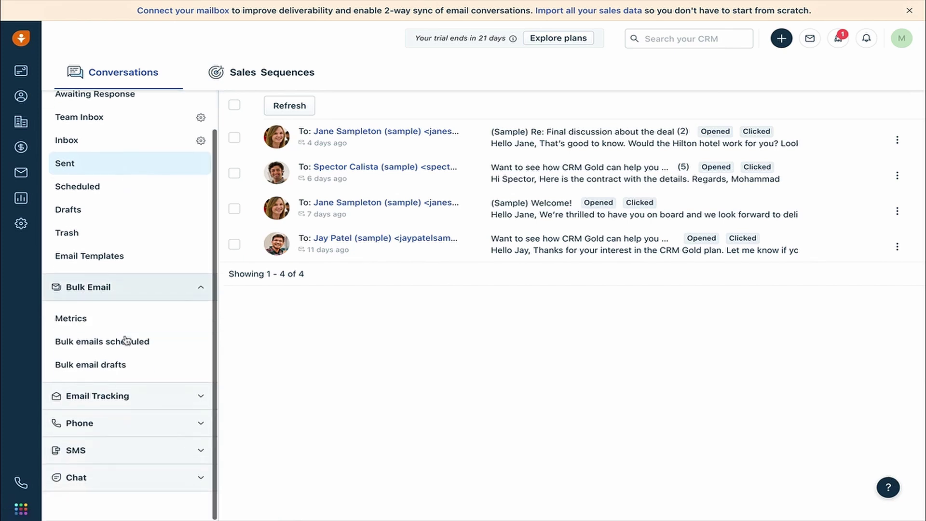
left_click(137, 400)
scroll(135, 400, "down", 2)
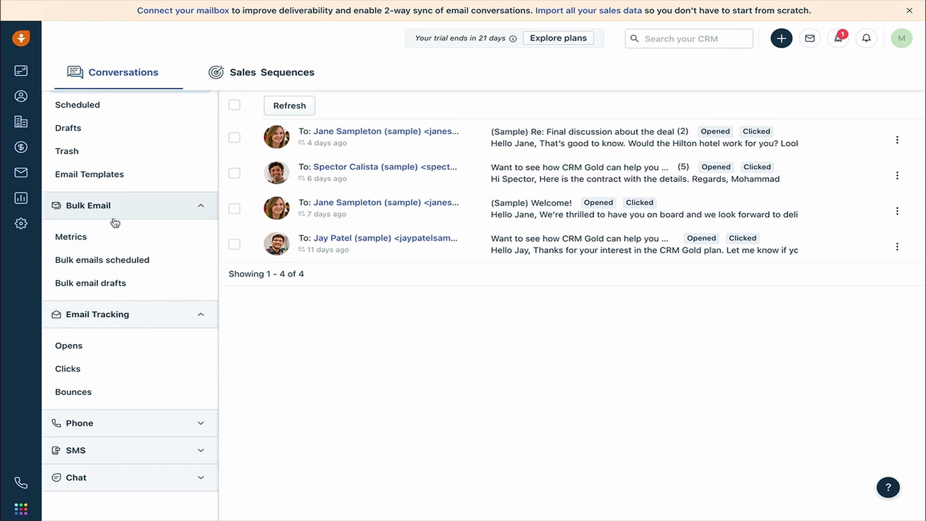
View the Analytics reports list and the Deals field settings under Deals & Pipelines, and return to the contacts list.
left_click(21, 198)
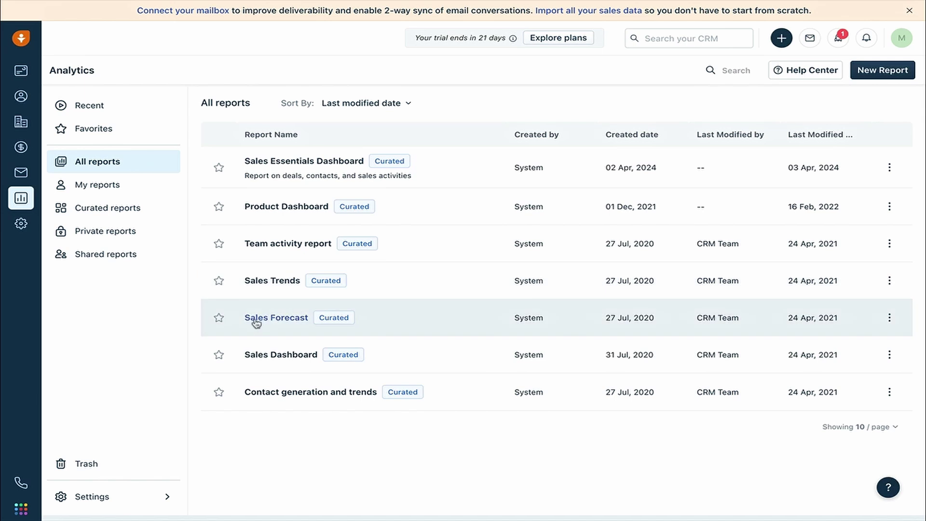
left_click(24, 230)
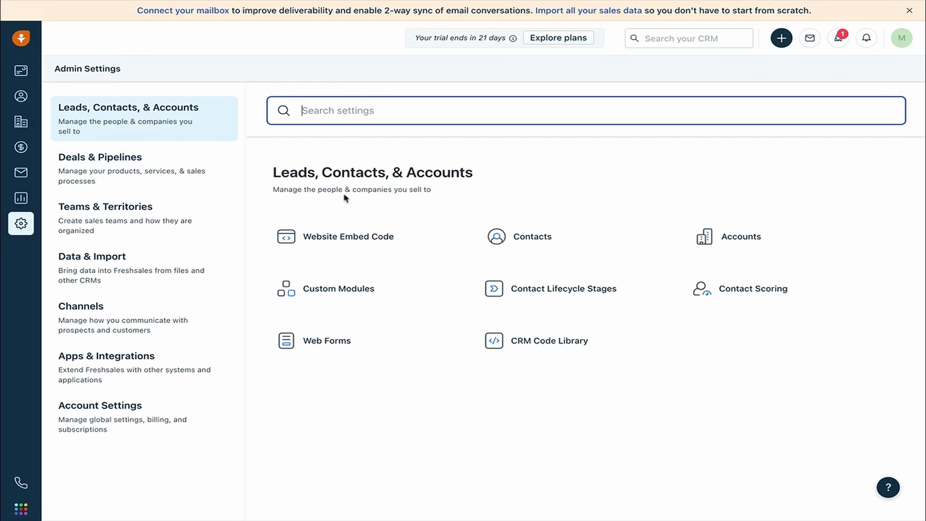
left_click(195, 155)
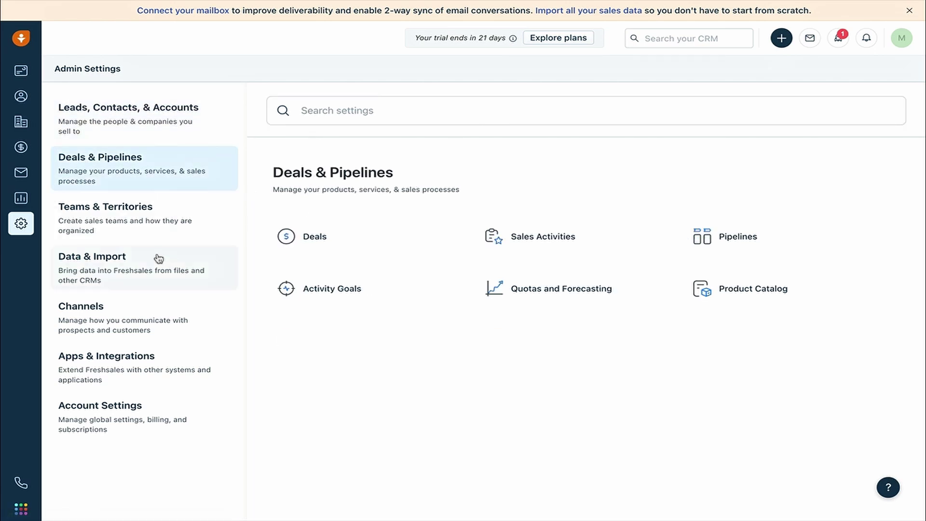
left_click(338, 244)
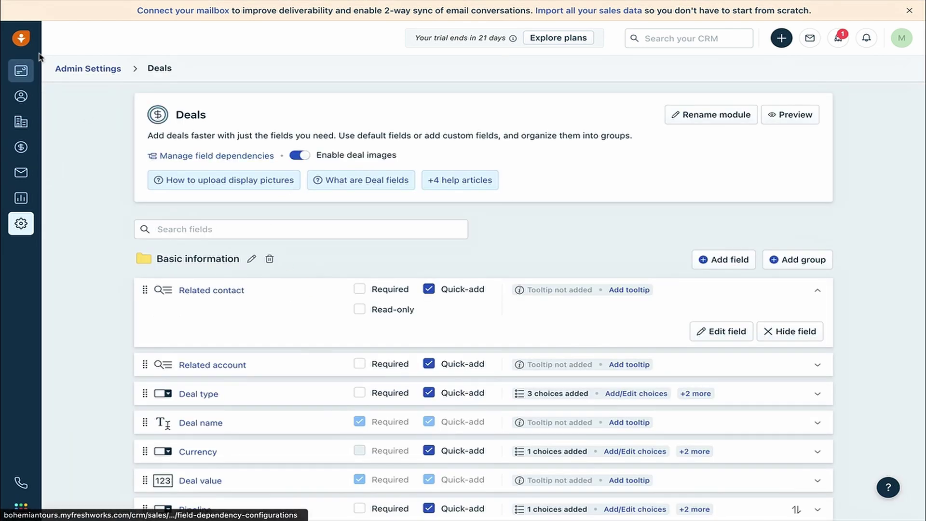
left_click(24, 41)
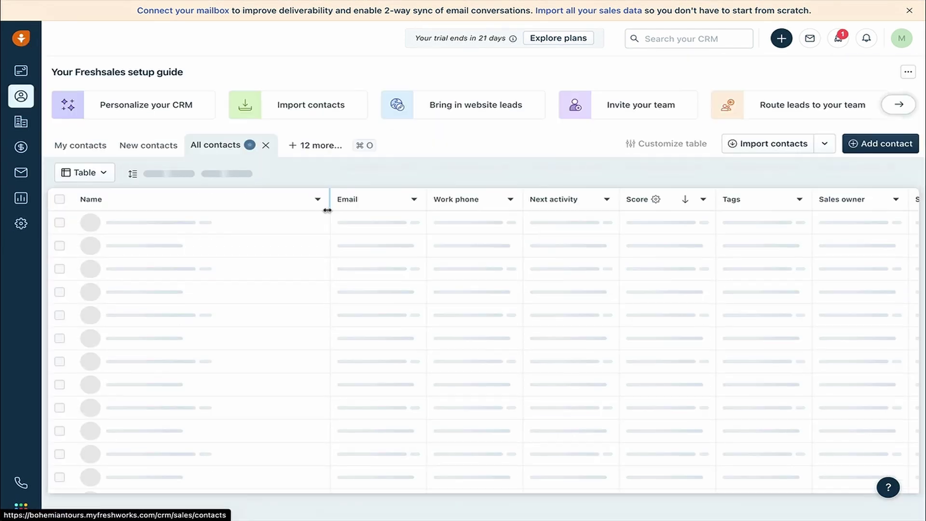